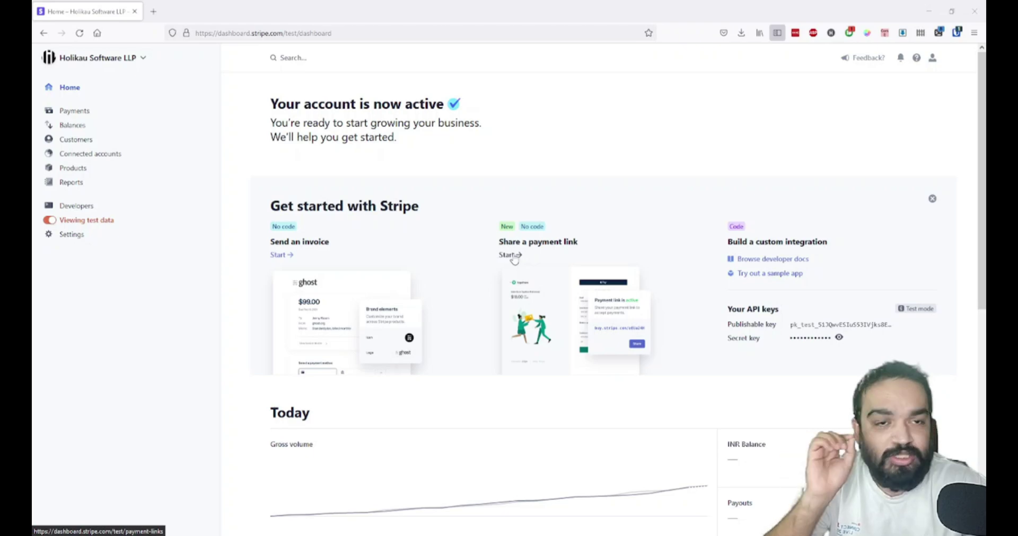
Start a new payment link and enter 'Zoom Webinar on No Code' as the product name
click(511, 255)
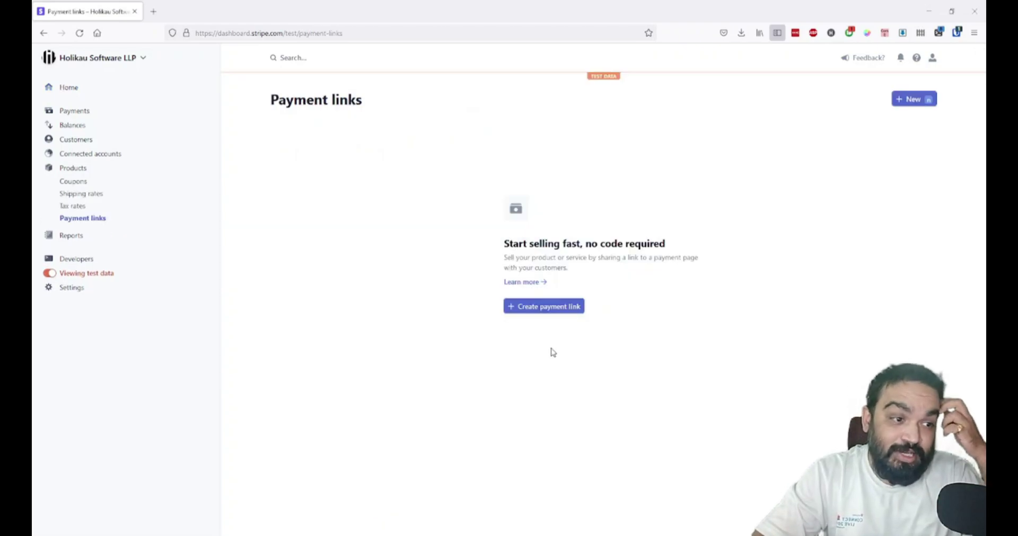
click(560, 307)
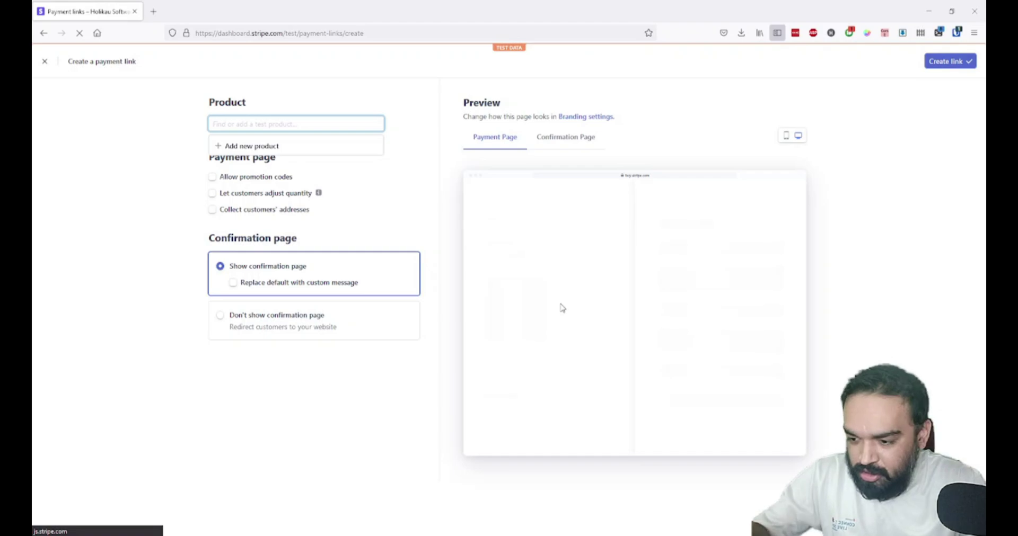
text(Zoom )
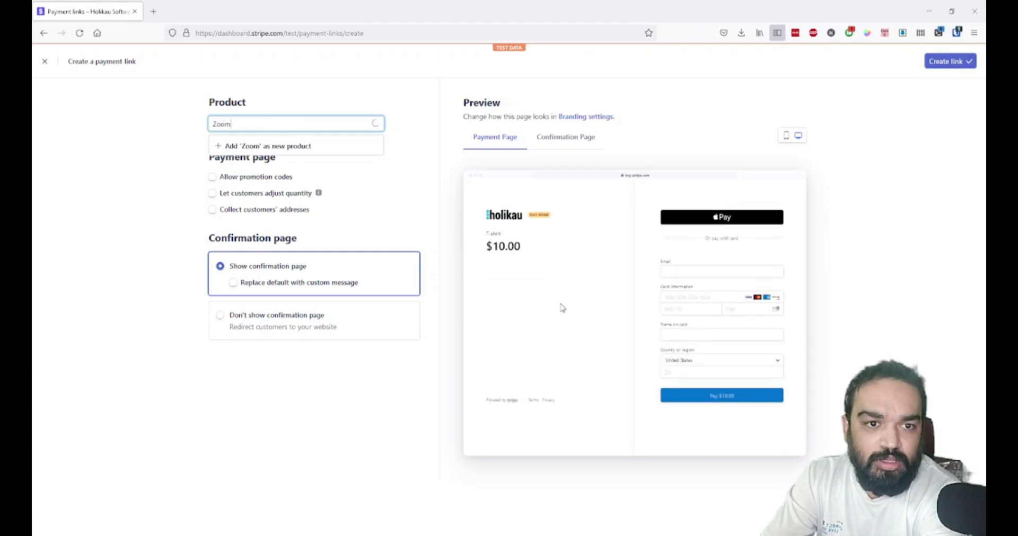
text(Webinar on )
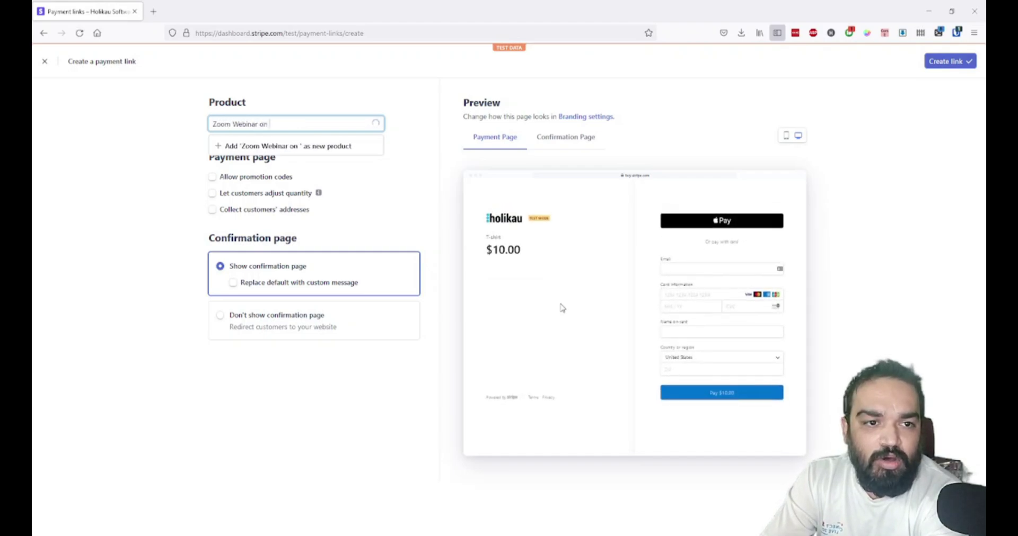
text(No Code)
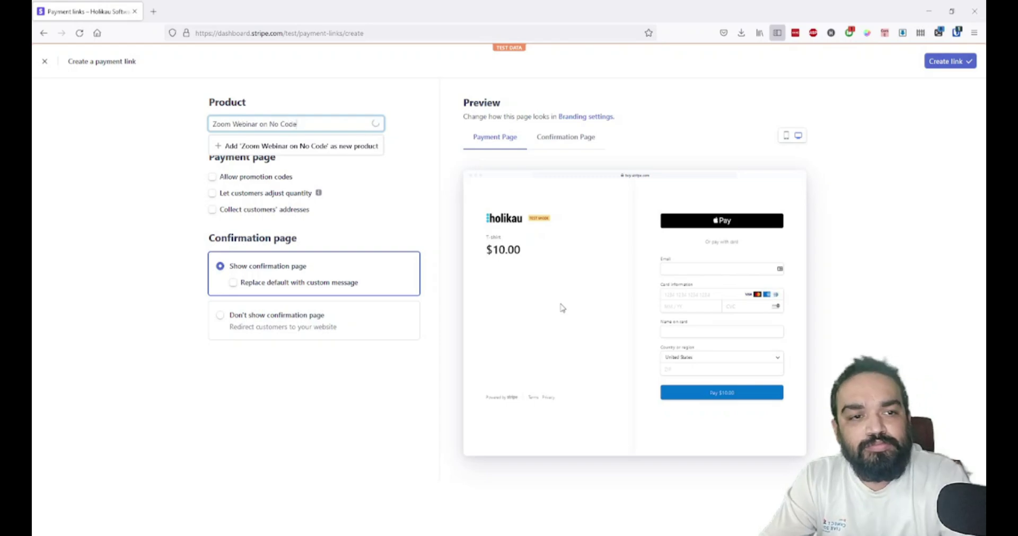
Add 'Zoom Webinar on No Code' as a new one-time product priced at 100.00 INR
click(326, 146)
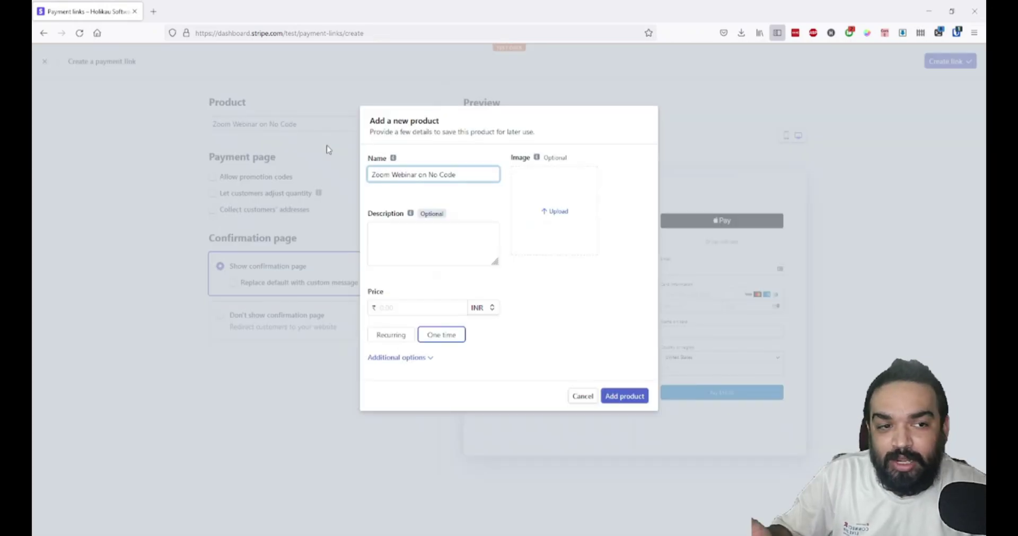
click(426, 229)
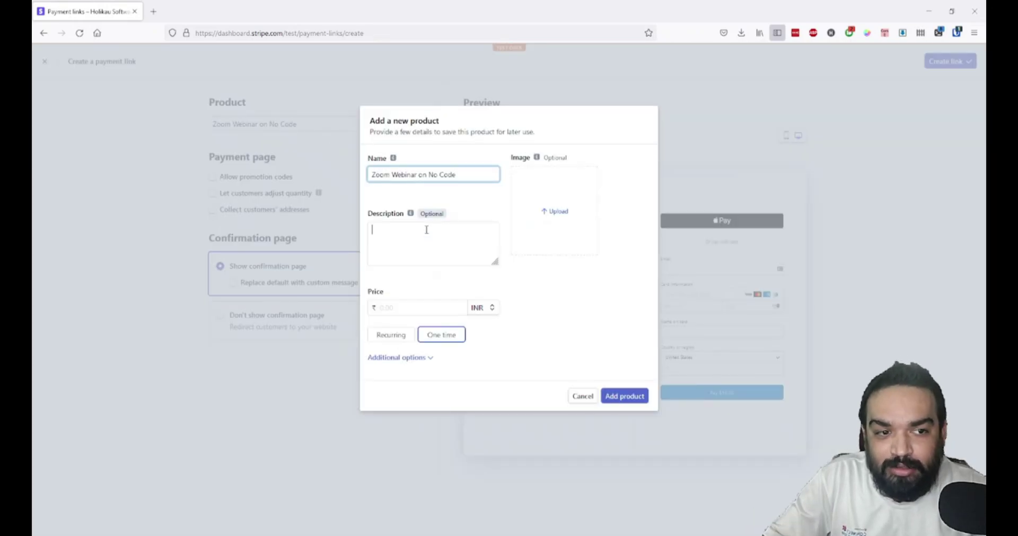
click(425, 310)
text(100.00)
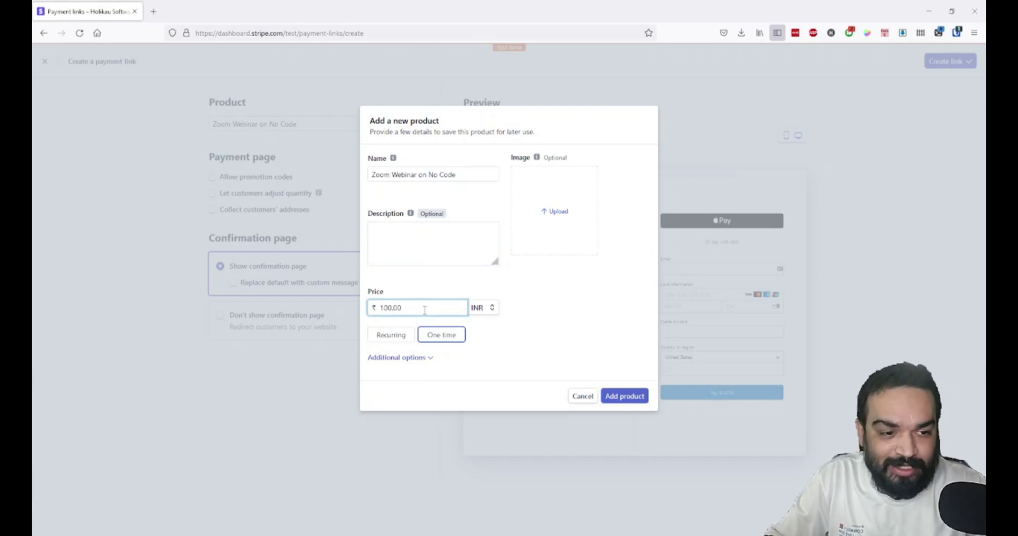
click(421, 360)
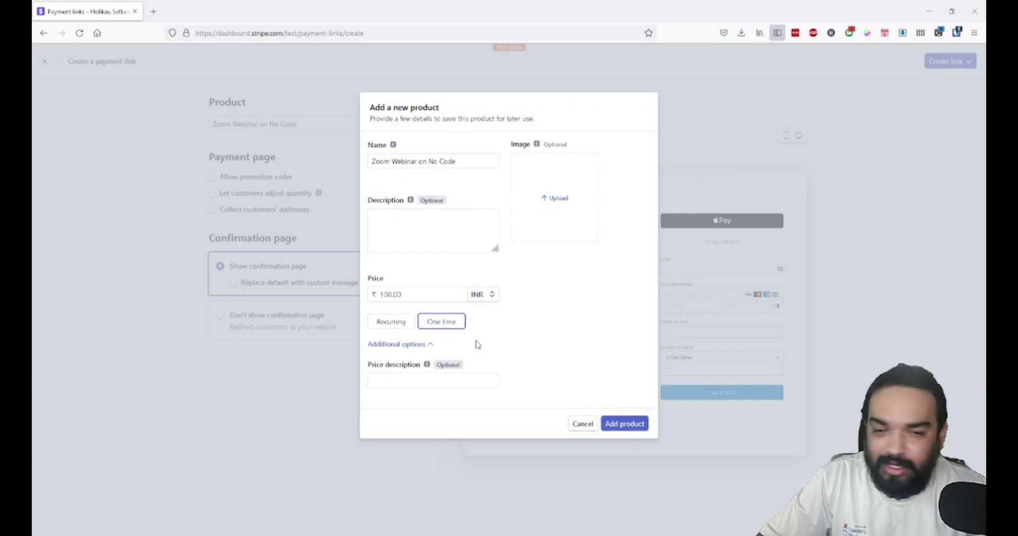
click(626, 426)
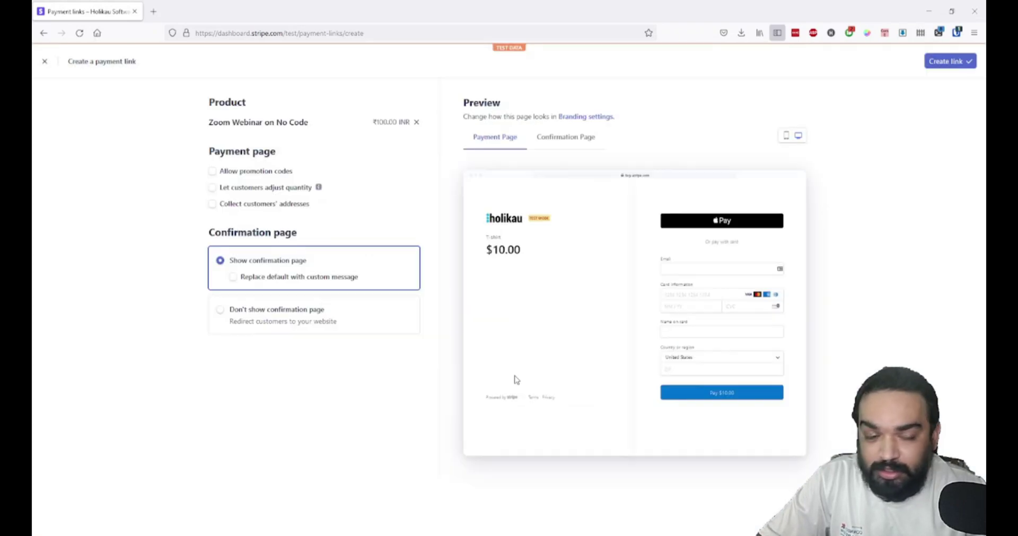
click(246, 172)
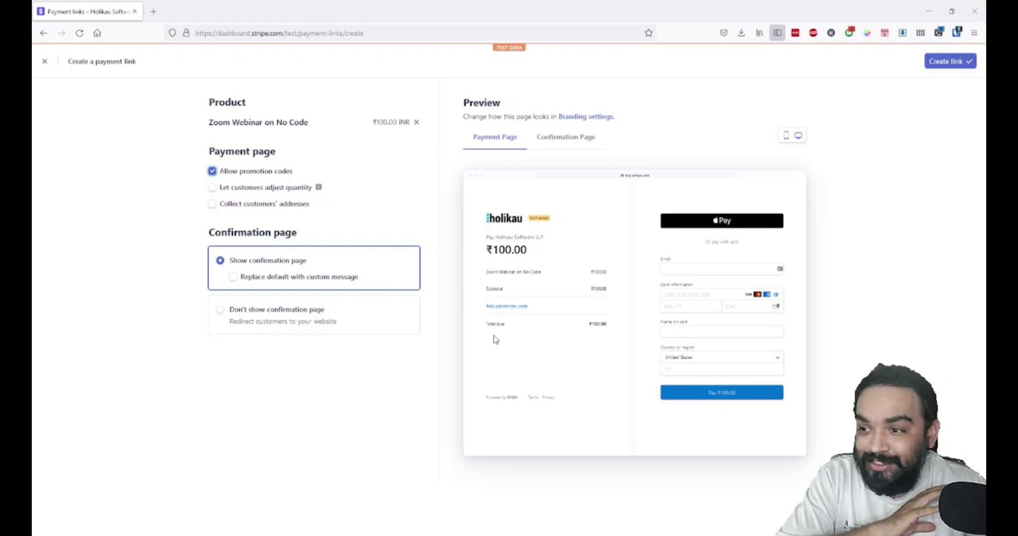
click(244, 188)
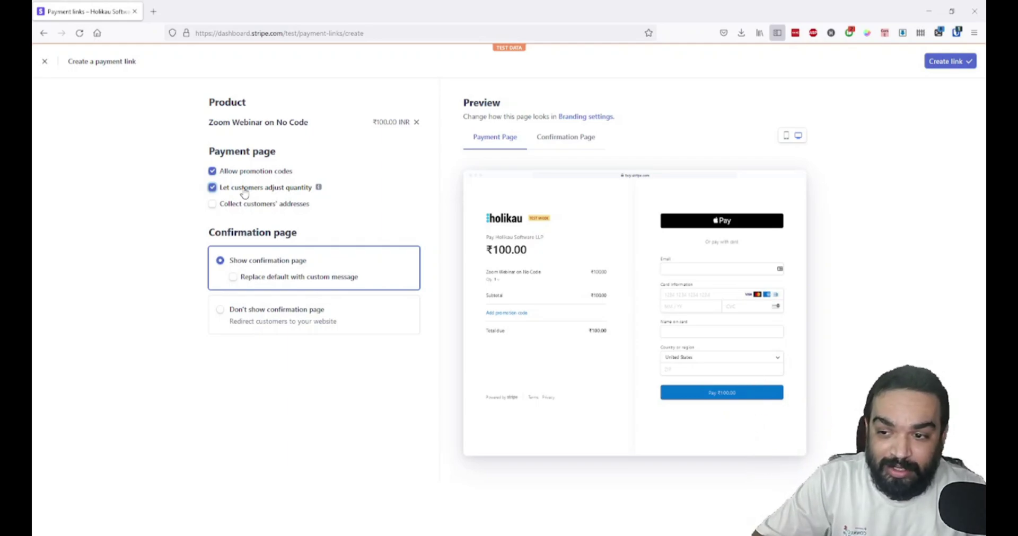
click(284, 206)
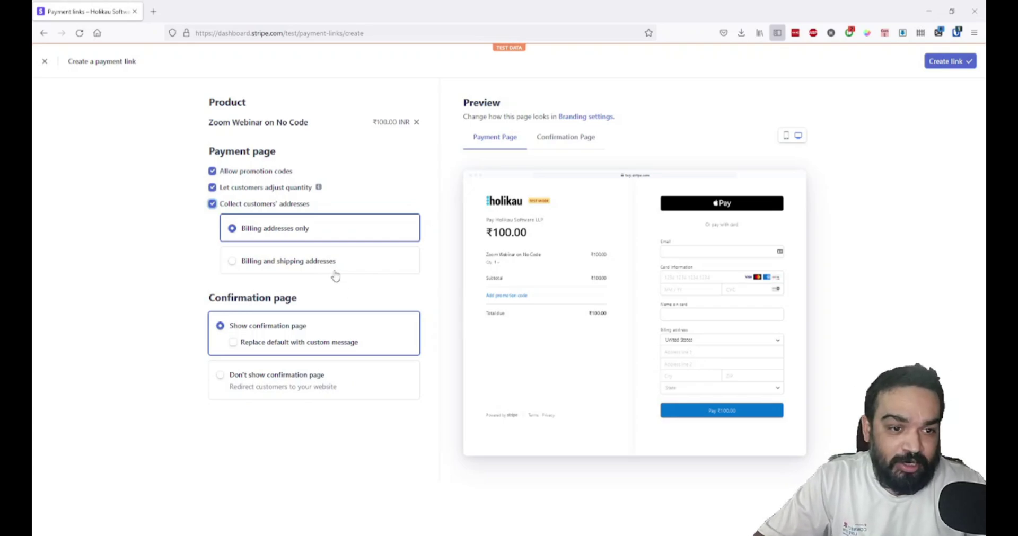
click(321, 260)
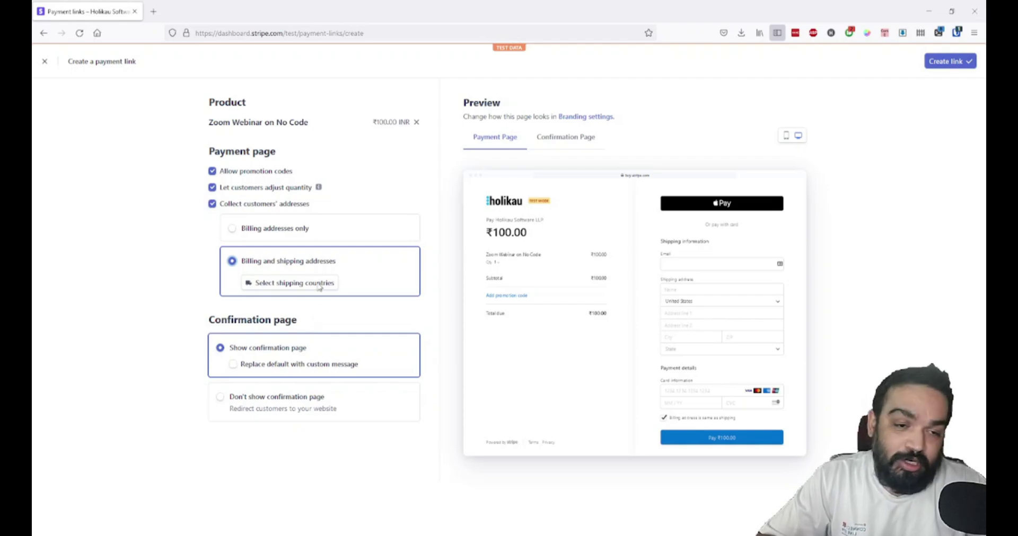
click(212, 204)
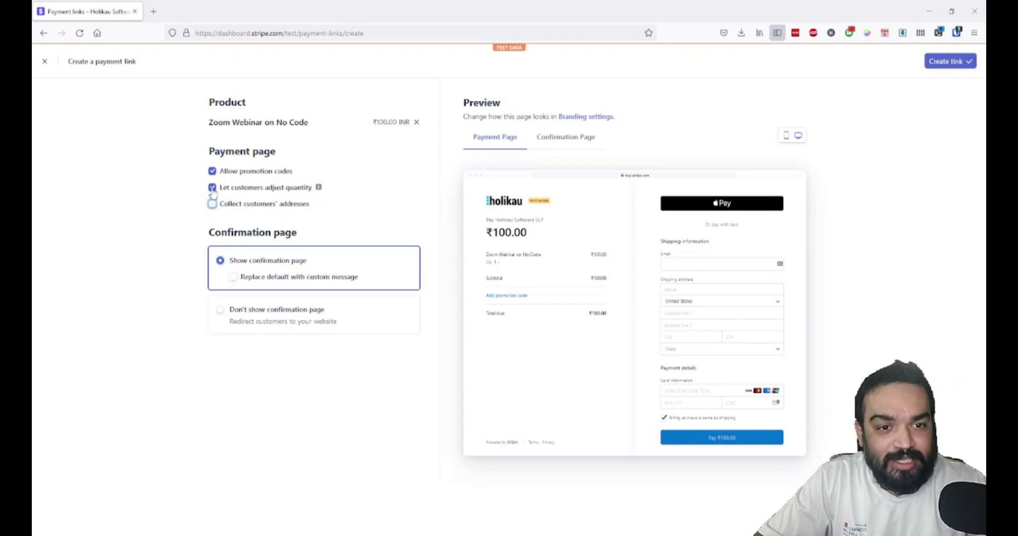
click(212, 188)
click(212, 171)
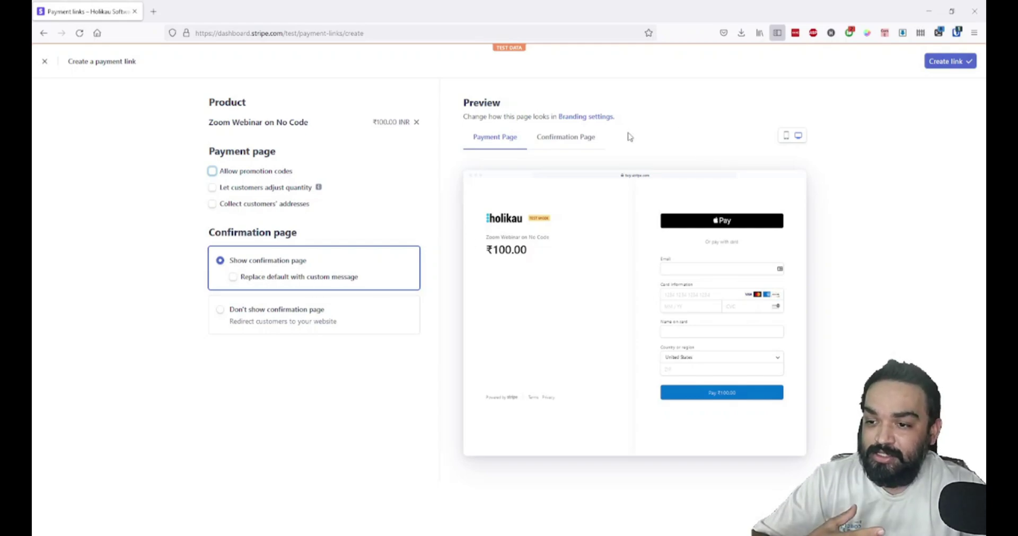
Add the custom confirmation message 'We will send you tracking ID in 24 hours.', then switch to redirecting to a website
click(586, 141)
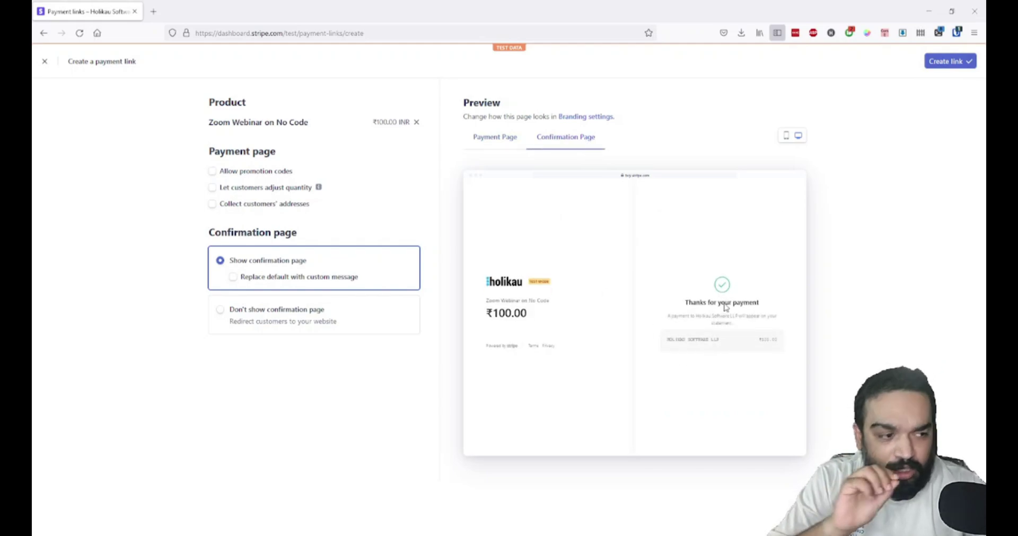
click(280, 282)
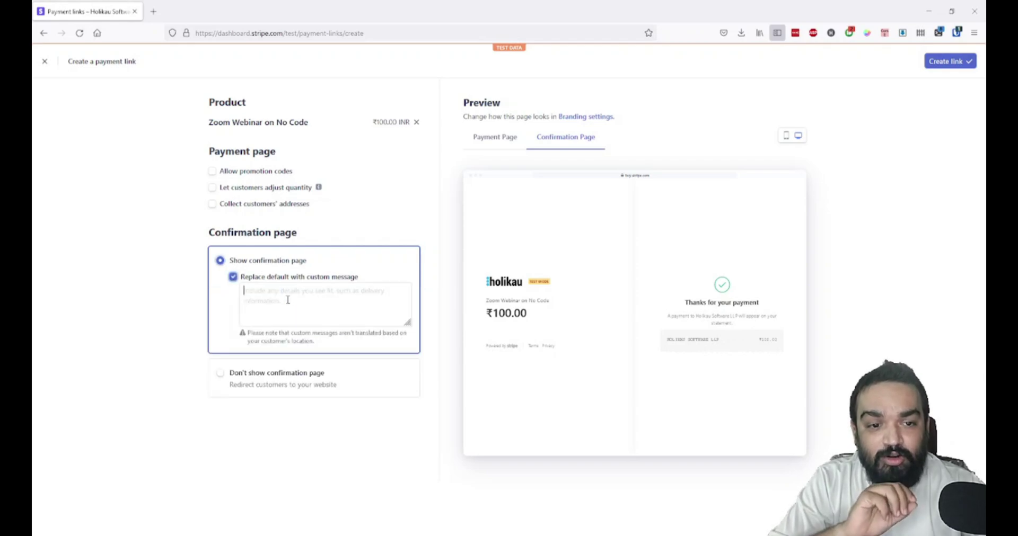
text(We w)
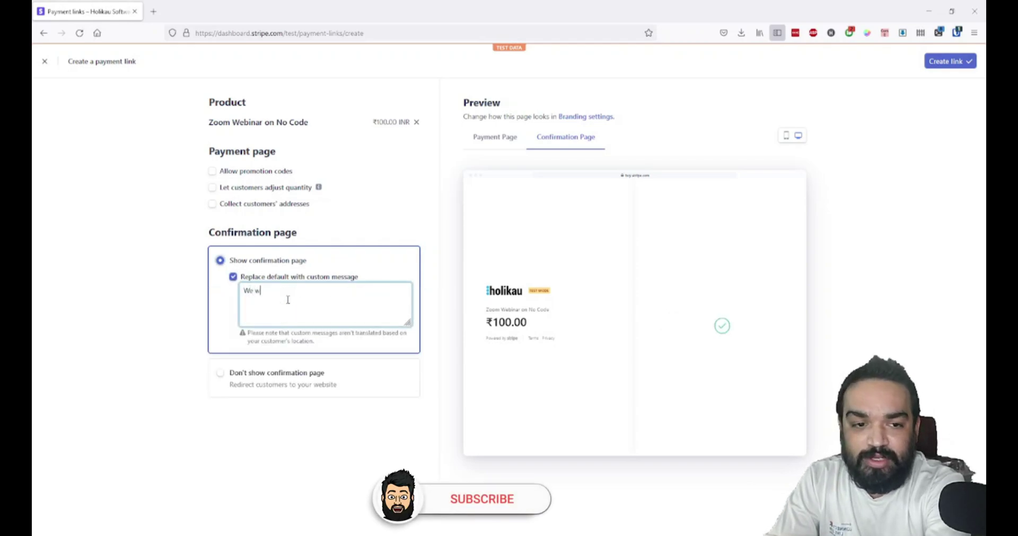
text(ill send you tra)
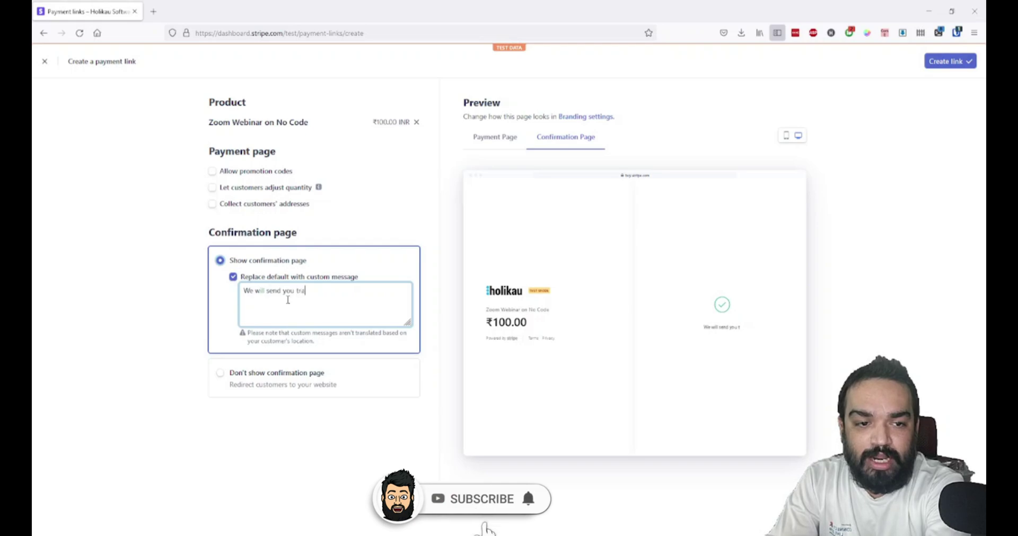
text(cking ID in 24 )
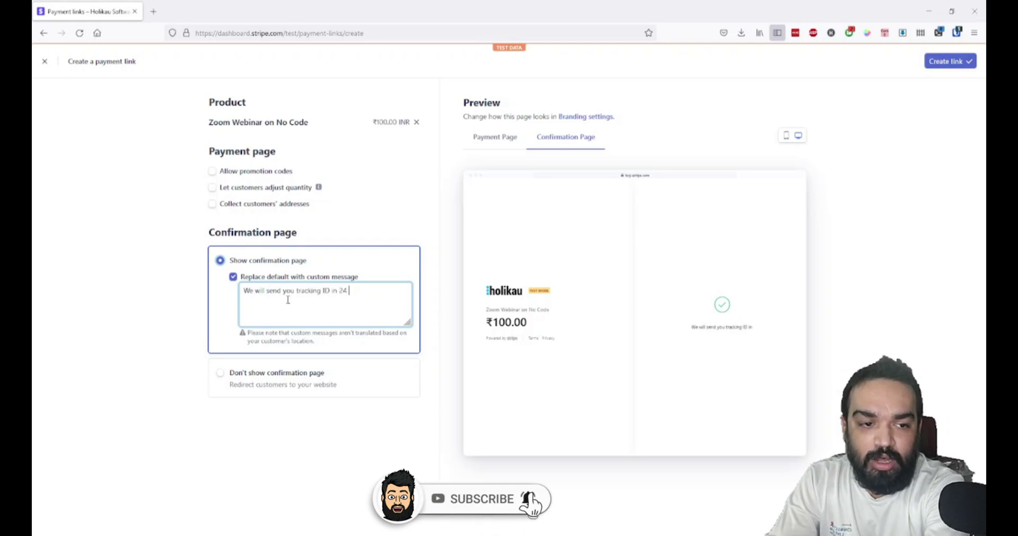
text(hours.)
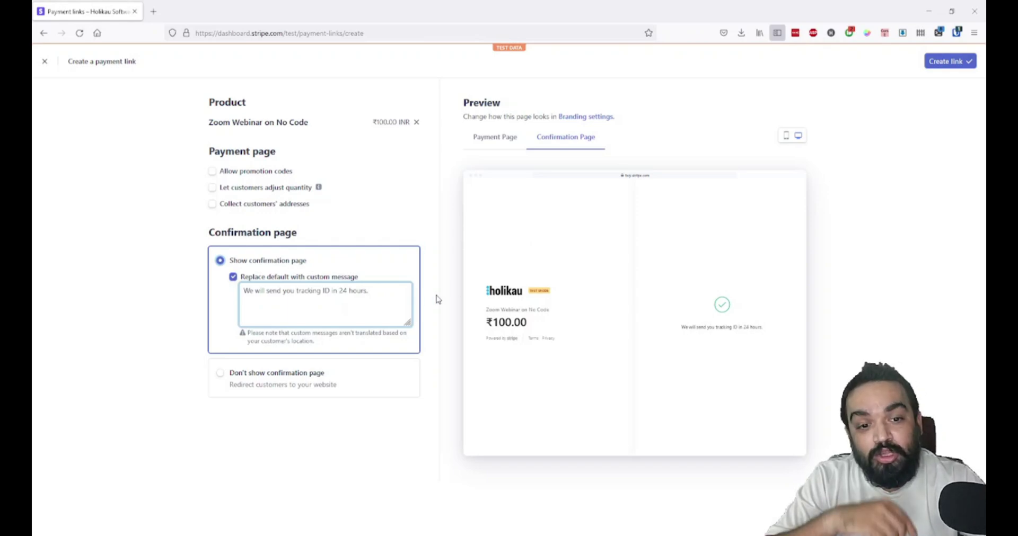
click(219, 375)
click(287, 318)
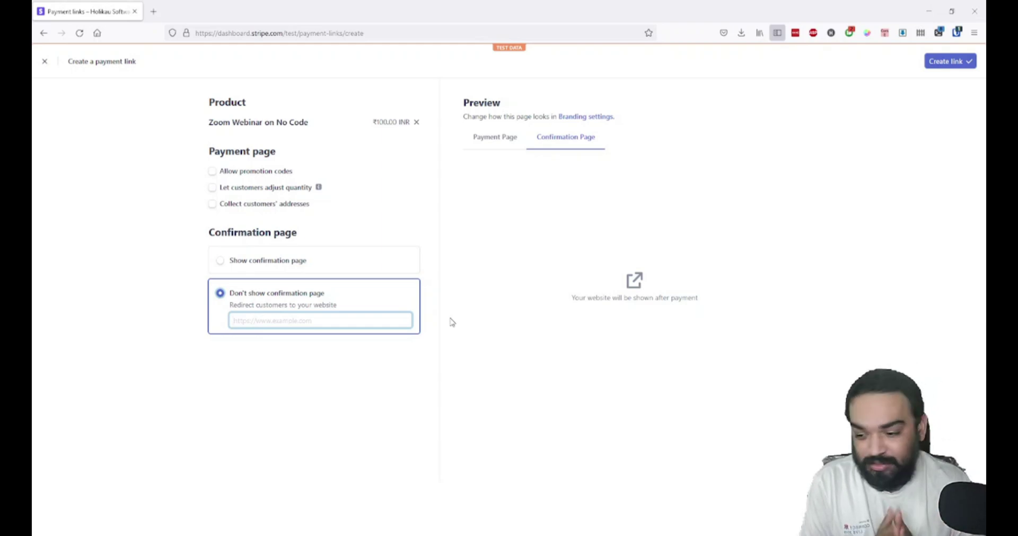
Restore the default confirmation page without a custom message and create the payment link
click(260, 265)
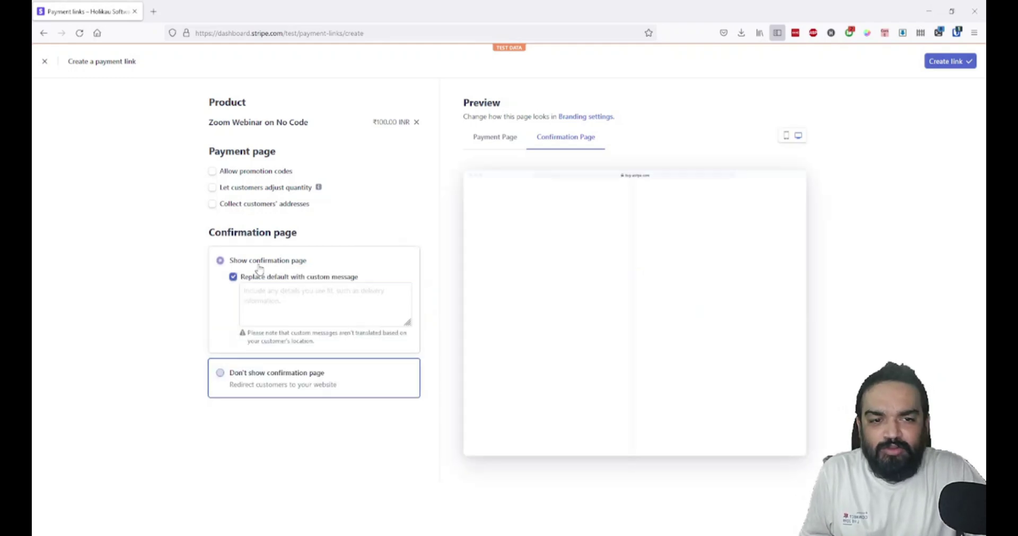
click(234, 277)
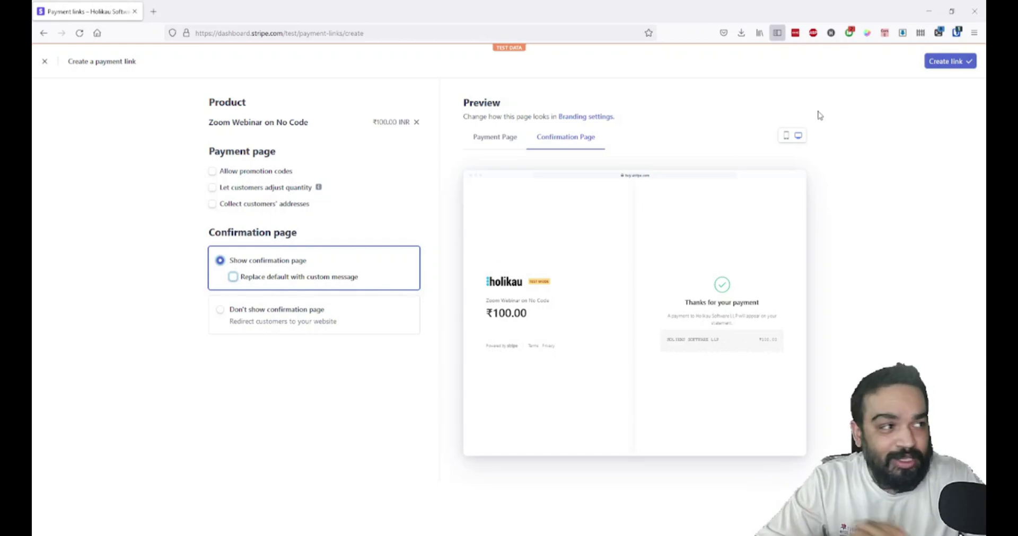
click(962, 63)
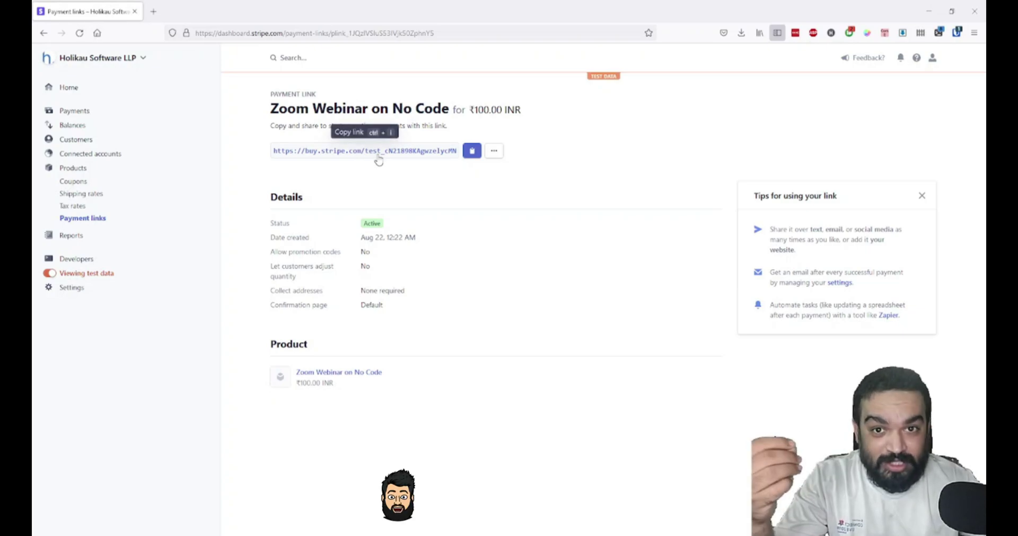
Copy the new payment link and load it in a new browser tab
click(471, 152)
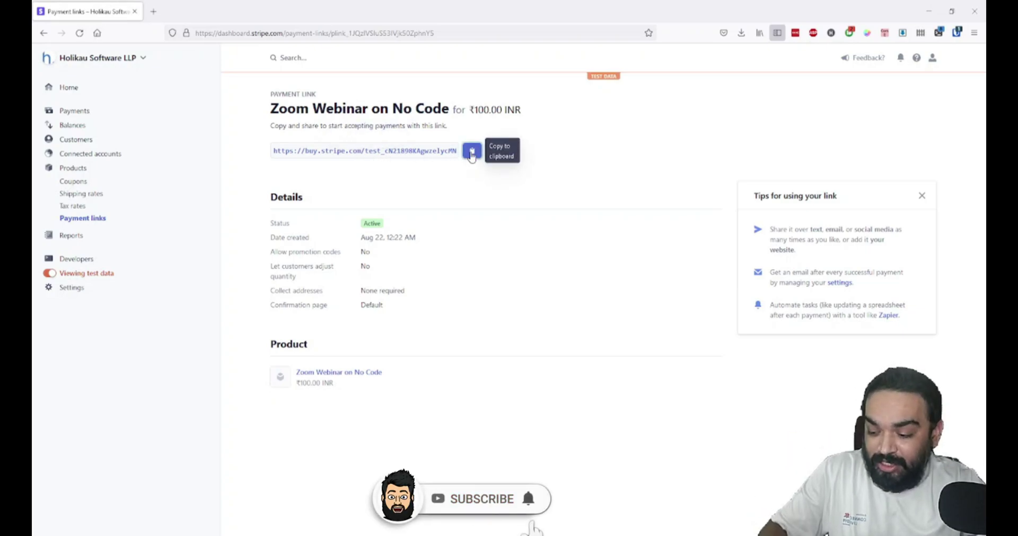
key(ctrl+t)
key(ctrl+v)
key(Return)
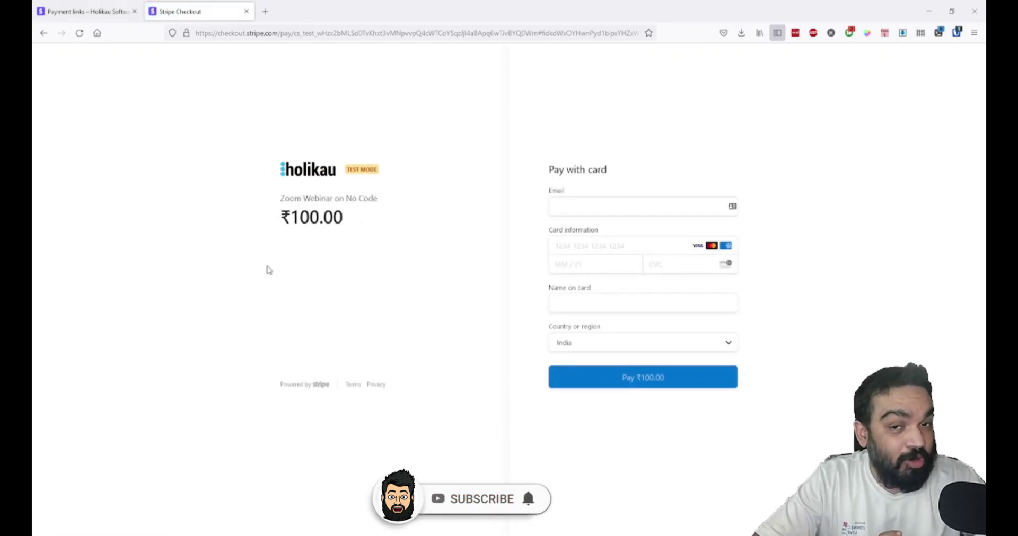
Step through the email, name on card and country fields, then return to the dashboard tab
click(565, 212)
click(590, 303)
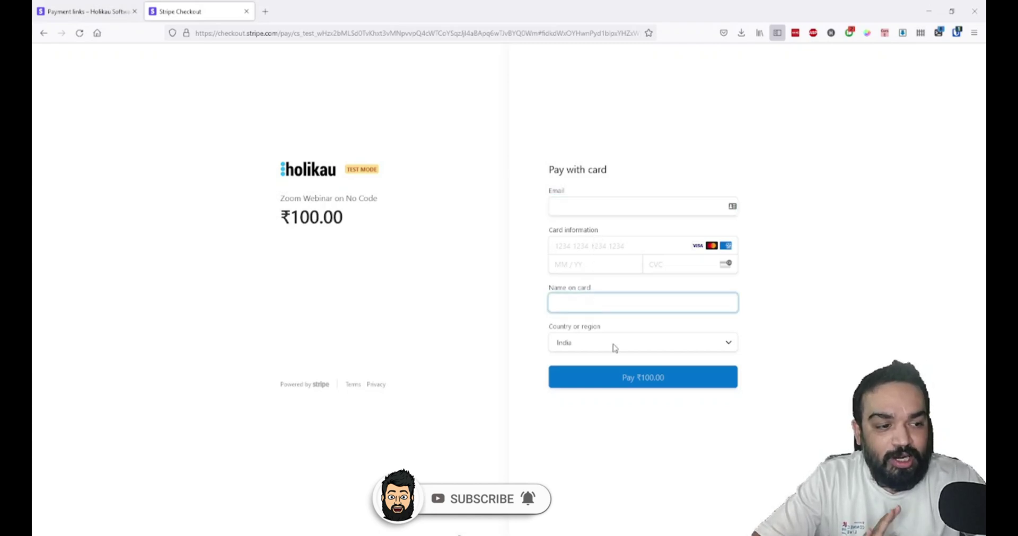
key(Tab)
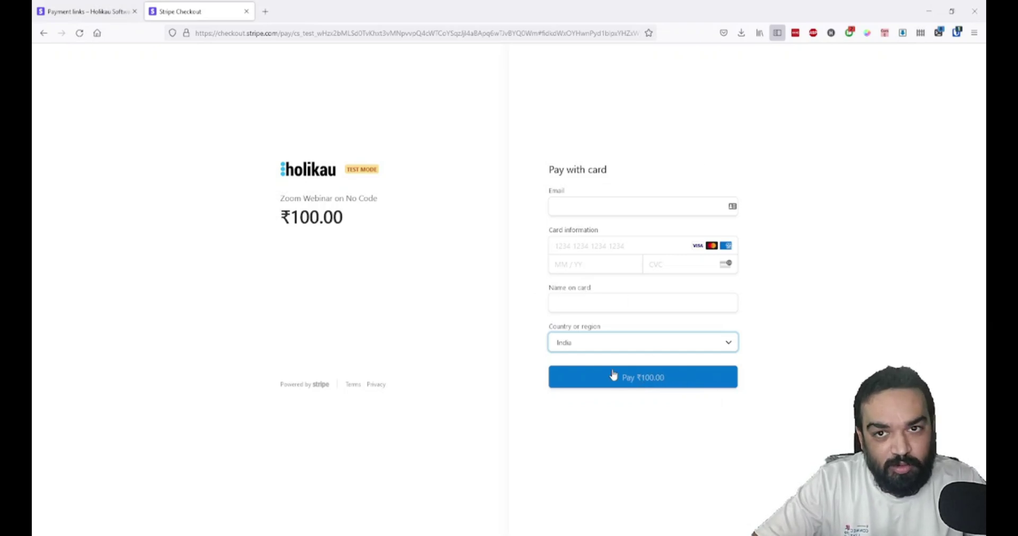
click(89, 12)
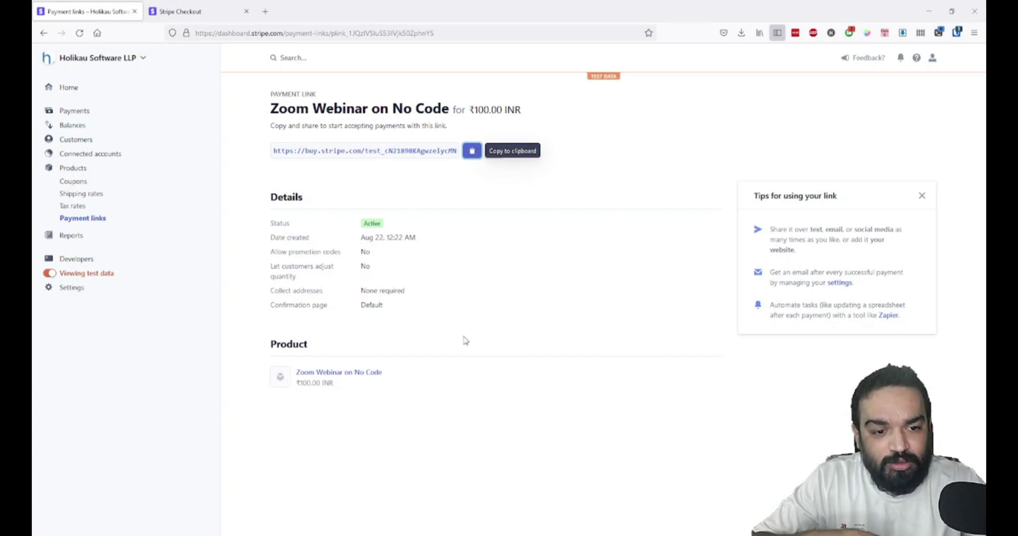
Open the 'Zoom Webinar on No Code' product page from the payment link's Product section
click(376, 374)
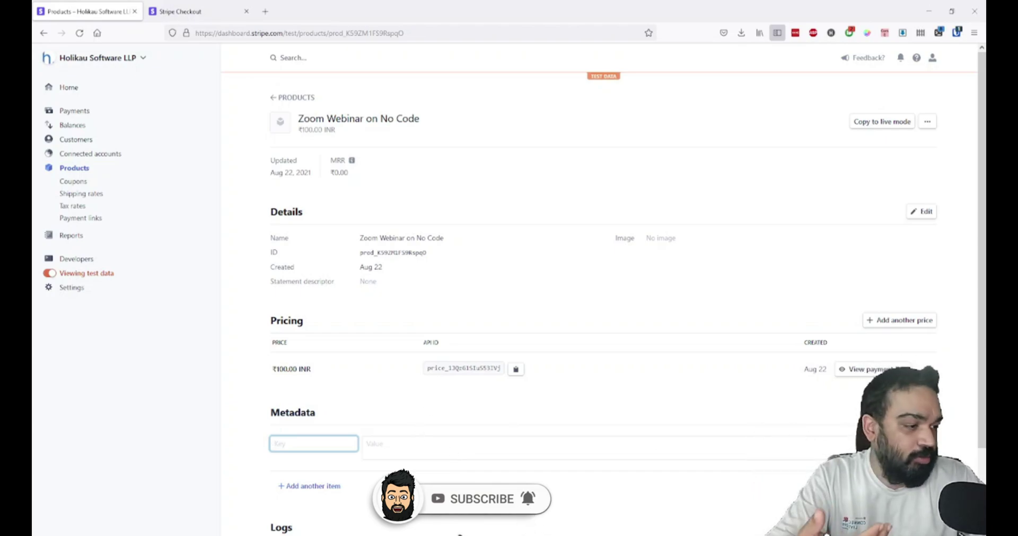
Discard the empty metadata entry and scroll through the product page
key(Escape)
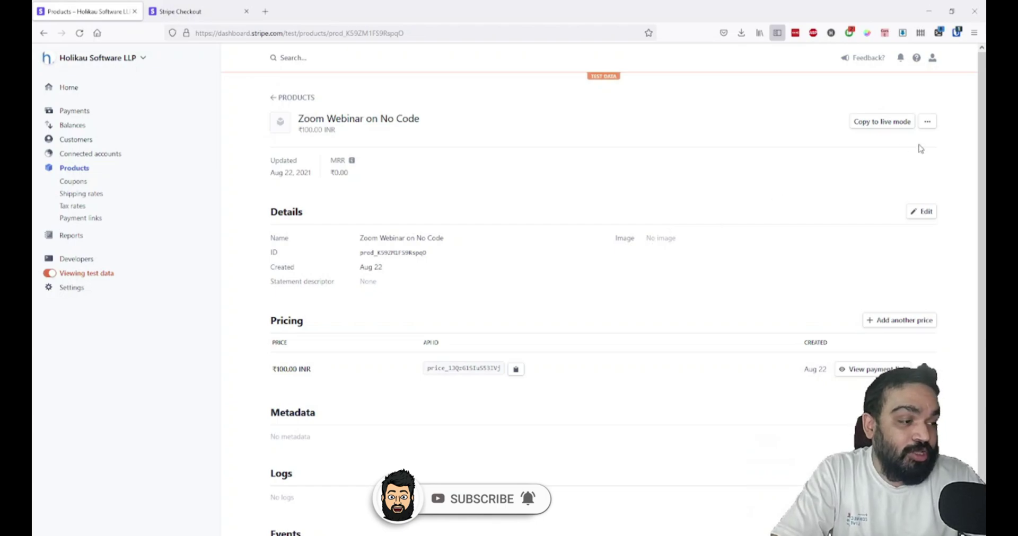
scroll(759, 370, down, 1)
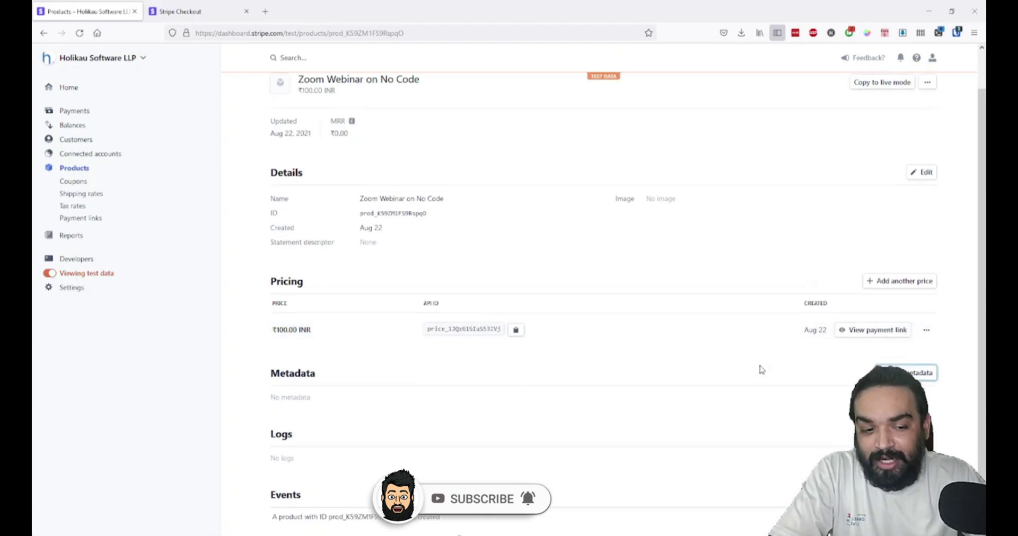
scroll(762, 368, up, 1)
click(896, 368)
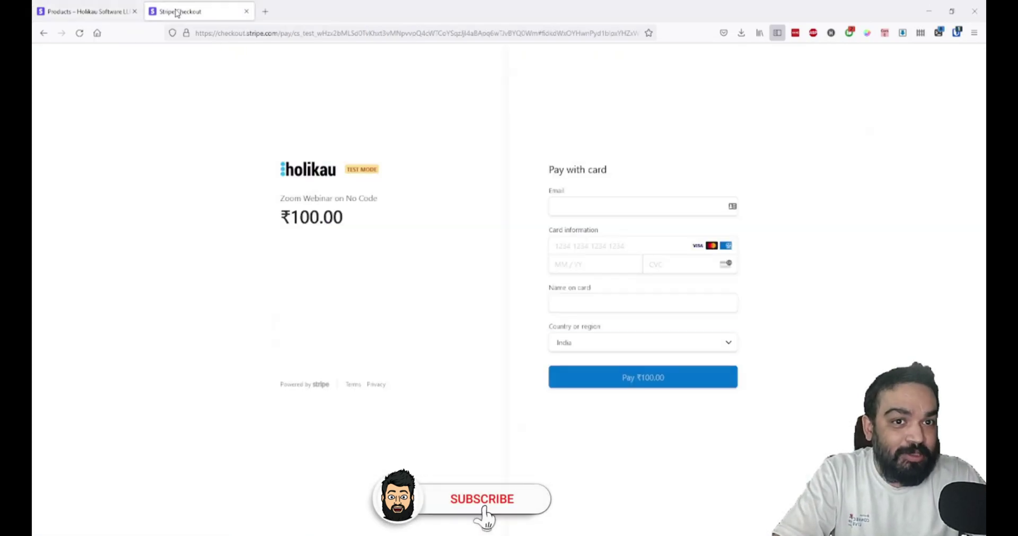